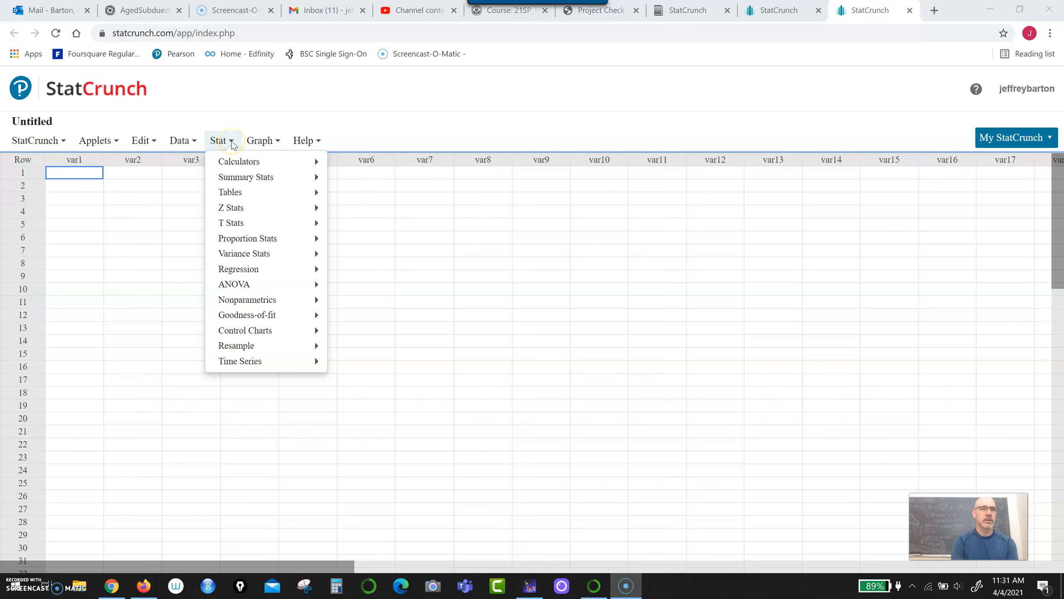
Step: Open the Normal calculator and switch it to the Between mode
{"action": "left_click", "coordinate": [232, 161]}
{"action": "left_click", "coordinate": [372, 164]}
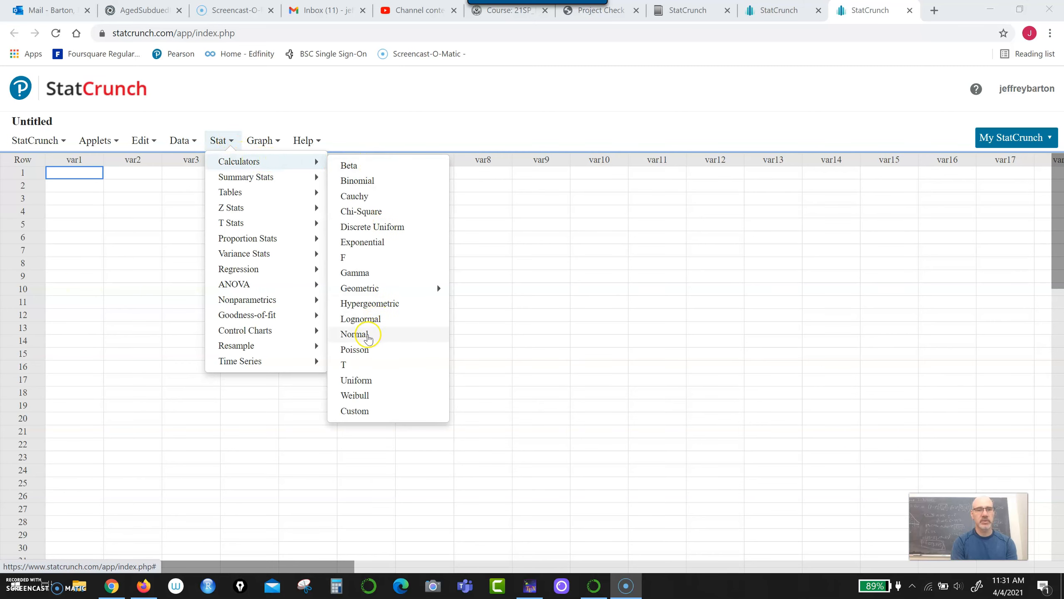
{"action": "left_click", "coordinate": [365, 337]}
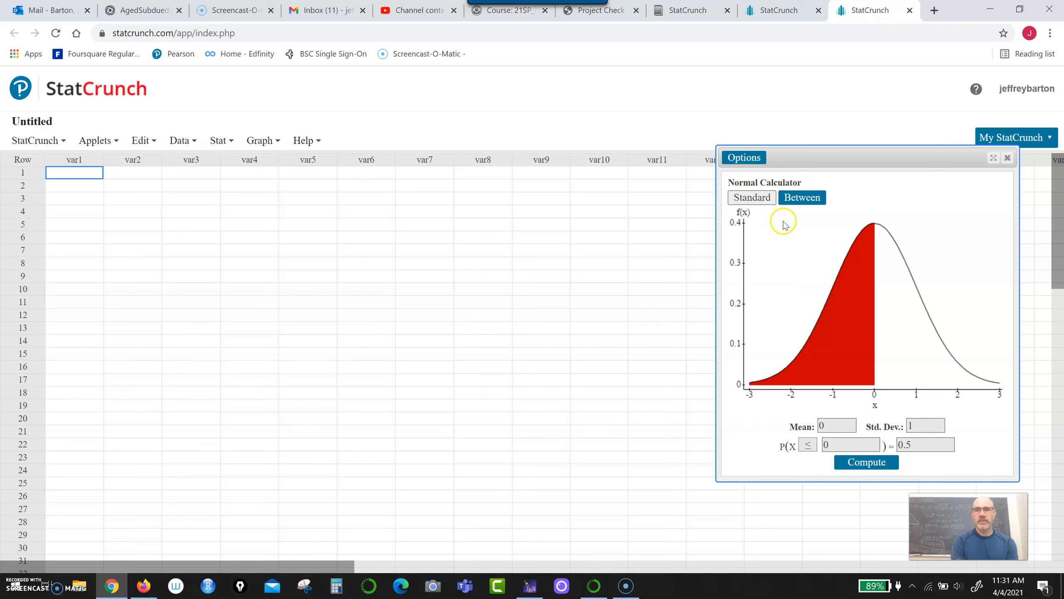
{"action": "left_click", "coordinate": [807, 204]}
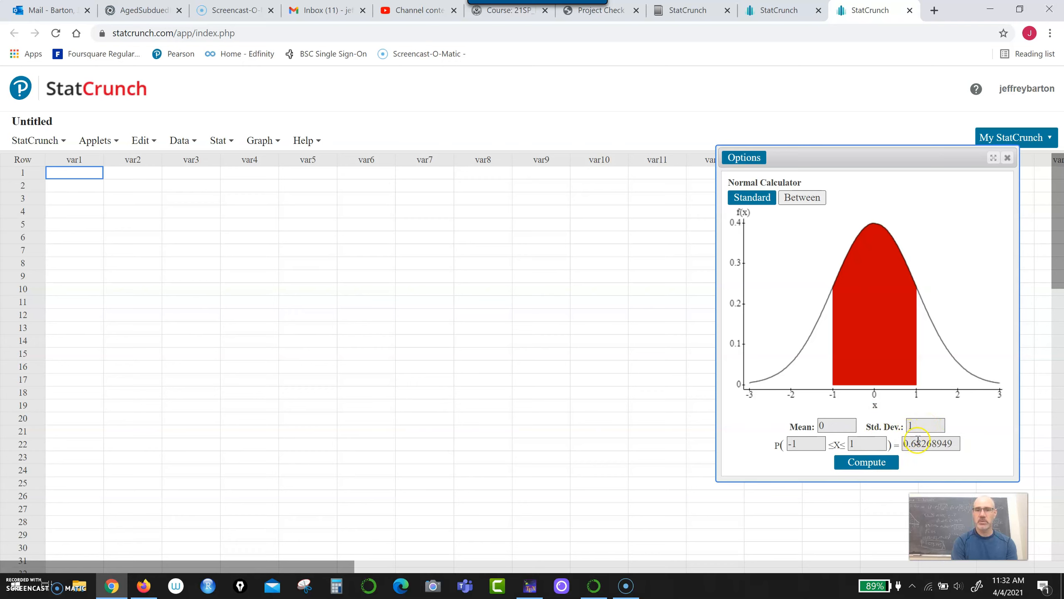
Step: Compute the z-values bounding the central .95 probability of the standard normal distribution
{"action": "left_click", "coordinate": [940, 444]}
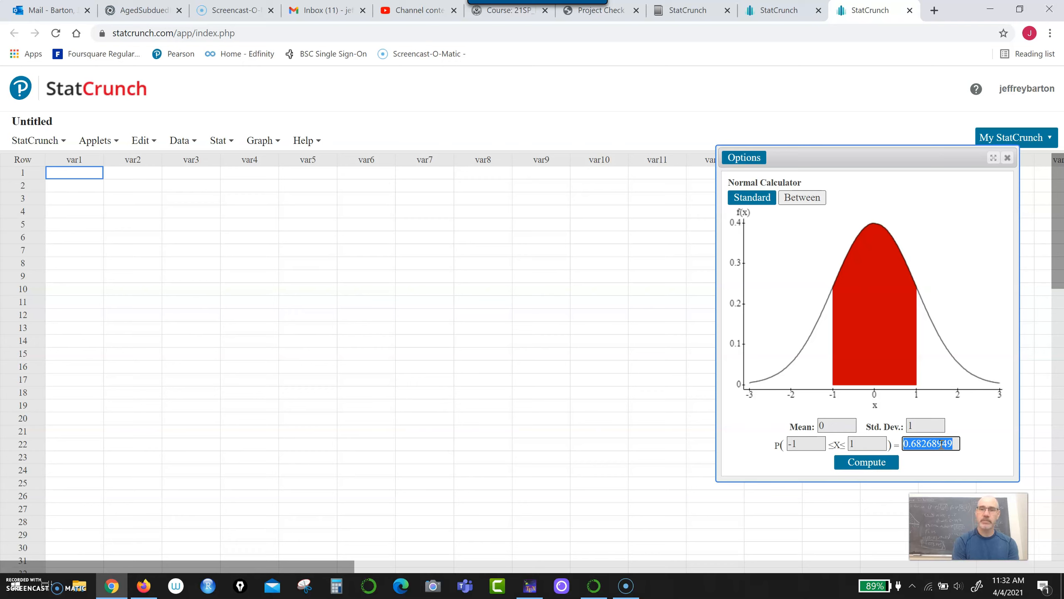
{"action": "type", "text": ".95"}
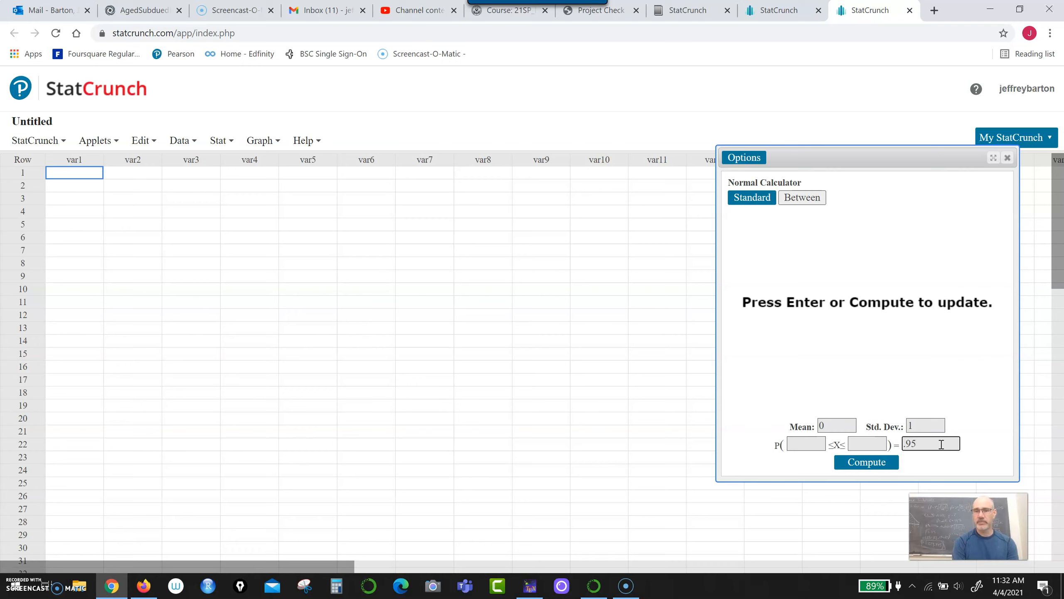
{"action": "left_click", "coordinate": [931, 444]}
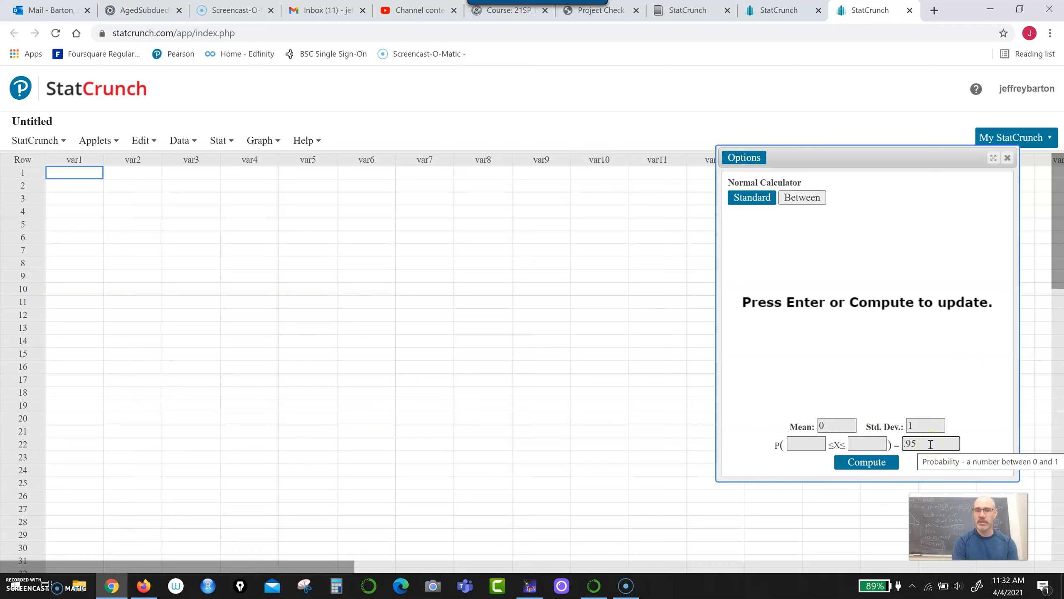
{"action": "left_click", "coordinate": [879, 468]}
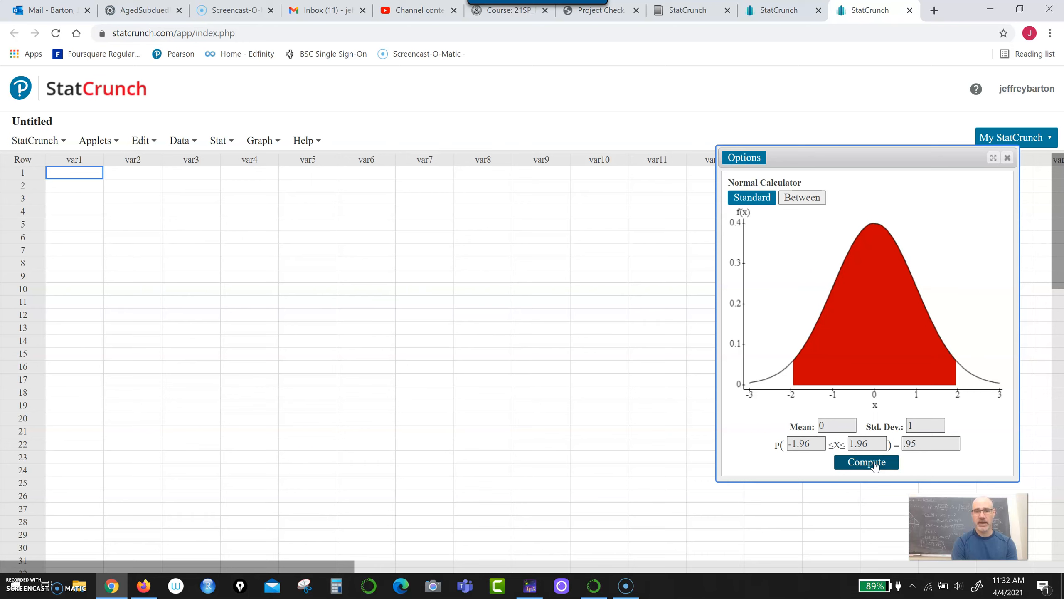
Step: Change the between probability to .997 and compute the matching z-limits
{"action": "left_click", "coordinate": [925, 445]}
{"action": "key", "text": "BackSpace"}
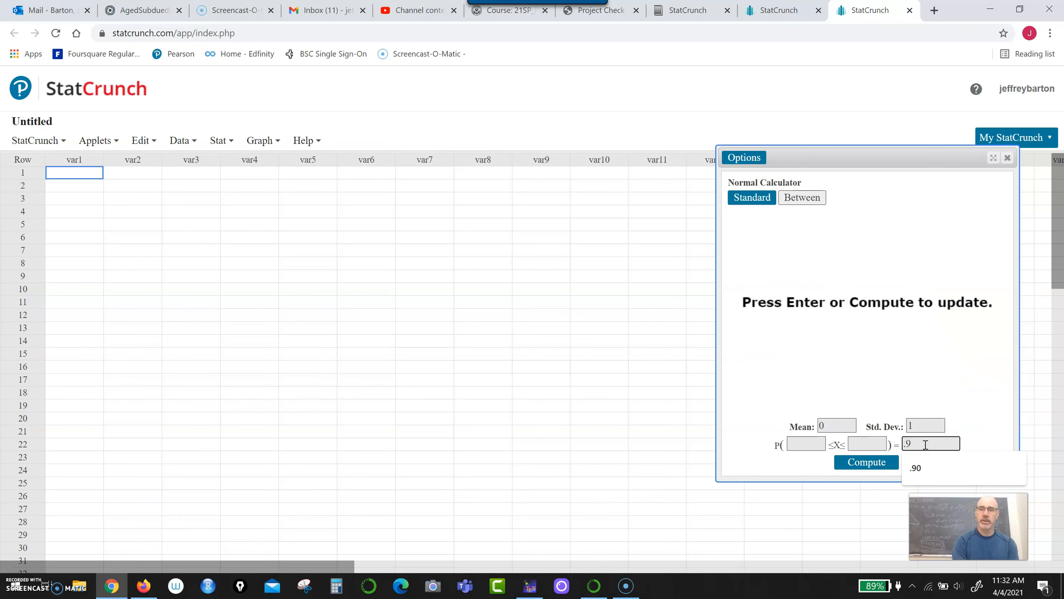
{"action": "type", "text": "997"}
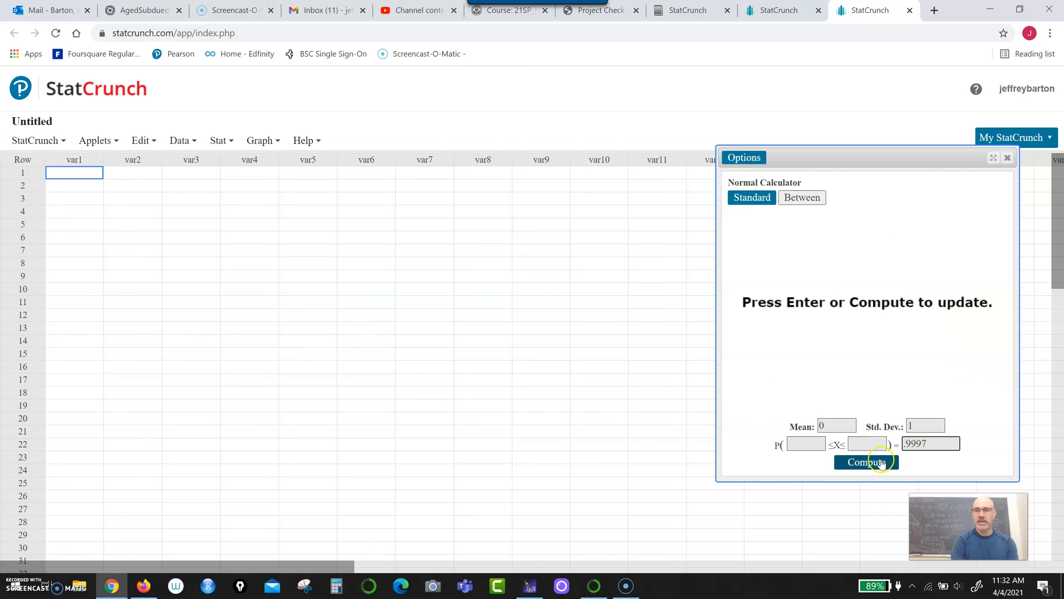
{"action": "key", "text": "BackSpace"}
{"action": "type", "text": "7"}
{"action": "left_click", "coordinate": [870, 465]}
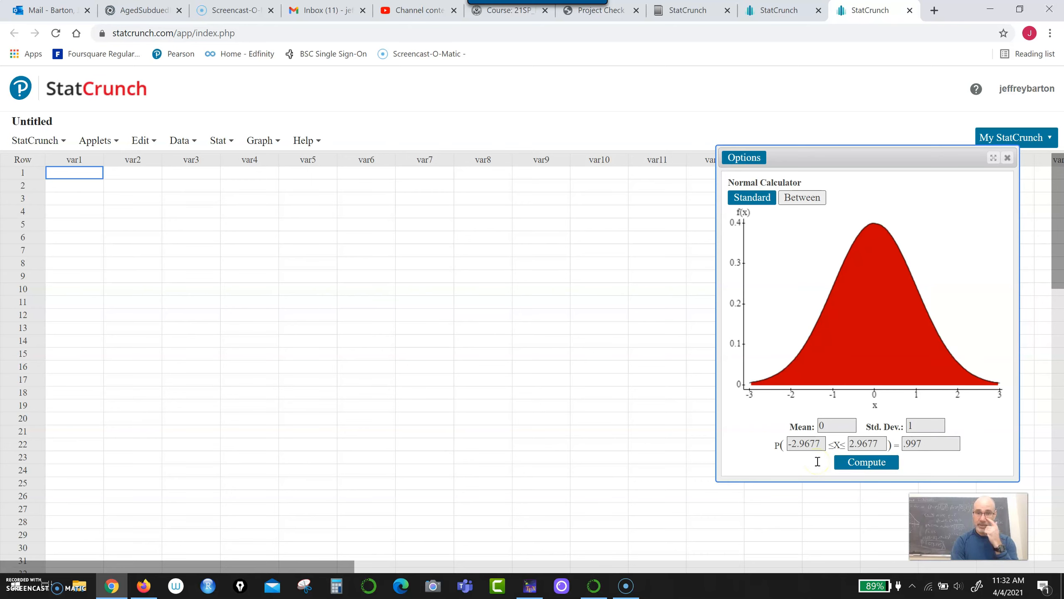
Step: Set the between probability to .99 and compute its critical z-values
{"action": "left_click", "coordinate": [928, 442]}
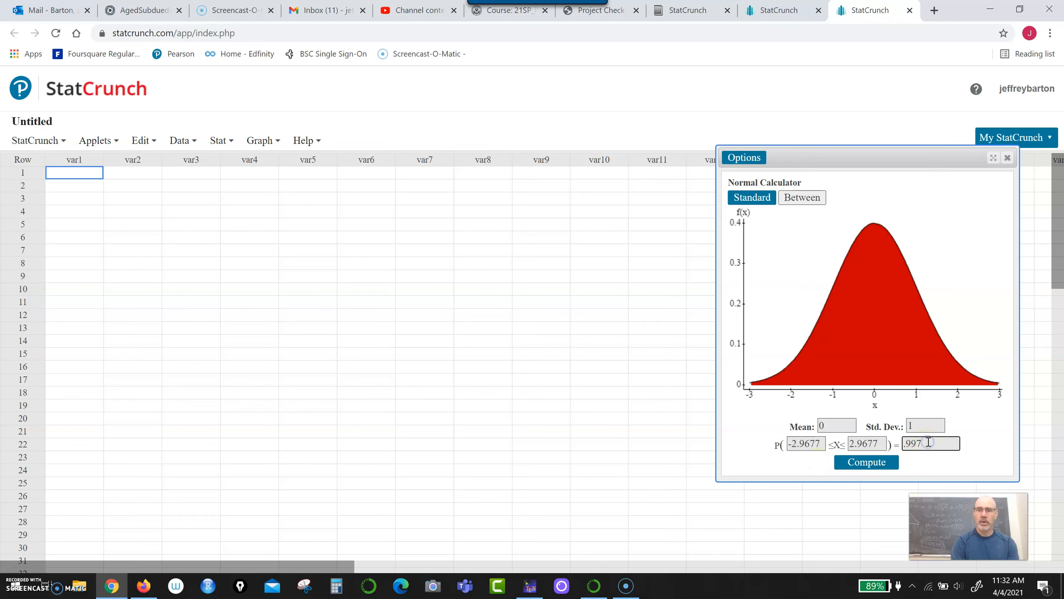
{"action": "key", "text": "BackSpace"}
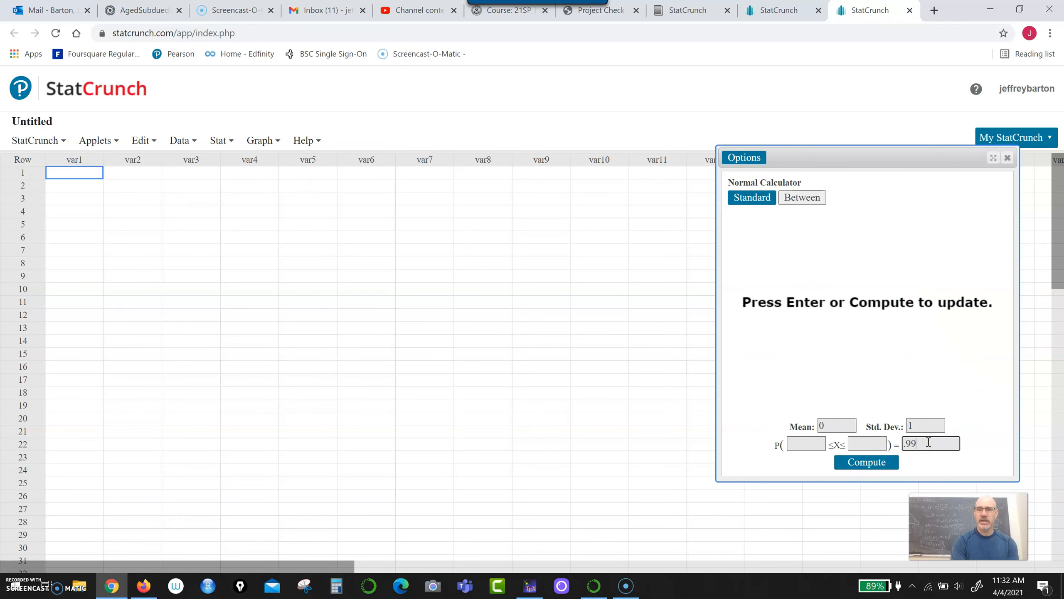
{"action": "left_click", "coordinate": [875, 463]}
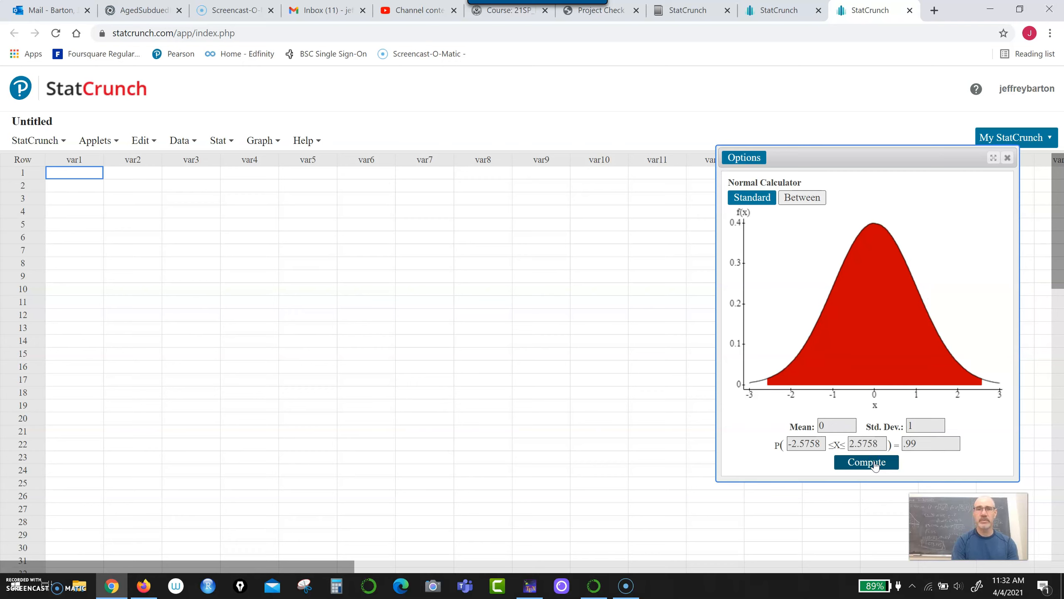
Step: Compute the critical z-values for a between probability of .97, and close the Normal calculator
{"action": "left_click", "coordinate": [921, 443]}
{"action": "key", "text": "BackSpace"}
{"action": "type", "text": "7"}
{"action": "left_click", "coordinate": [868, 466]}
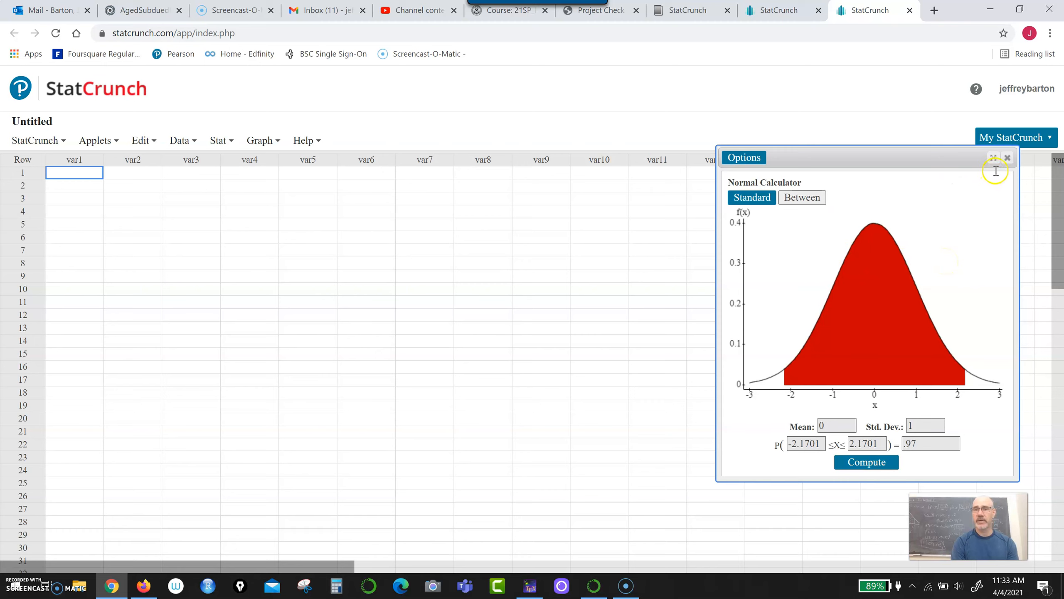
{"action": "left_click", "coordinate": [1007, 159]}
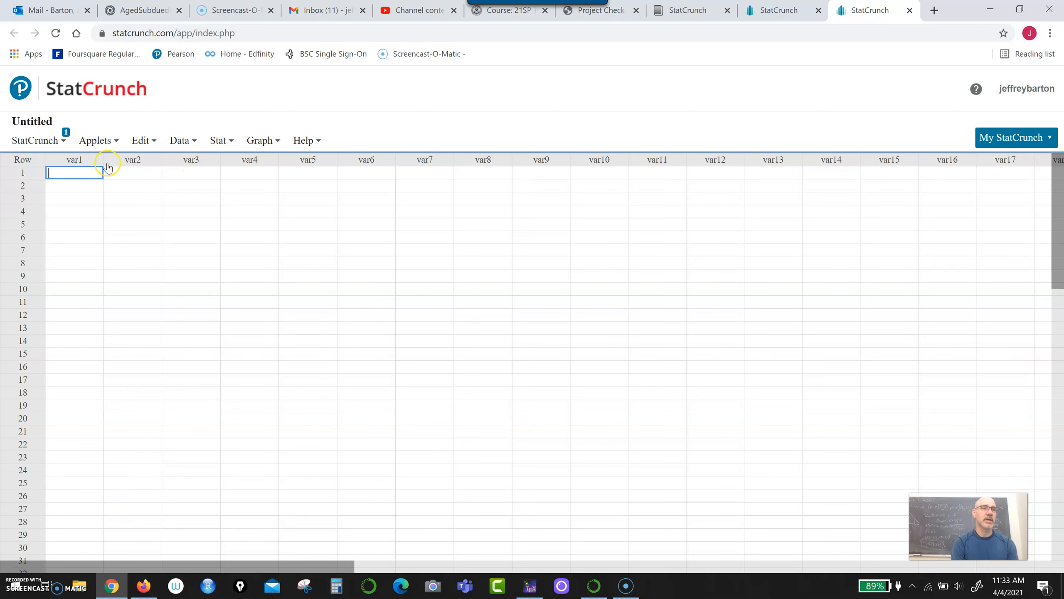
Step: Run the confidence intervals for a mean applet using the Z interval with population standard deviation
{"action": "left_click", "coordinate": [114, 142]}
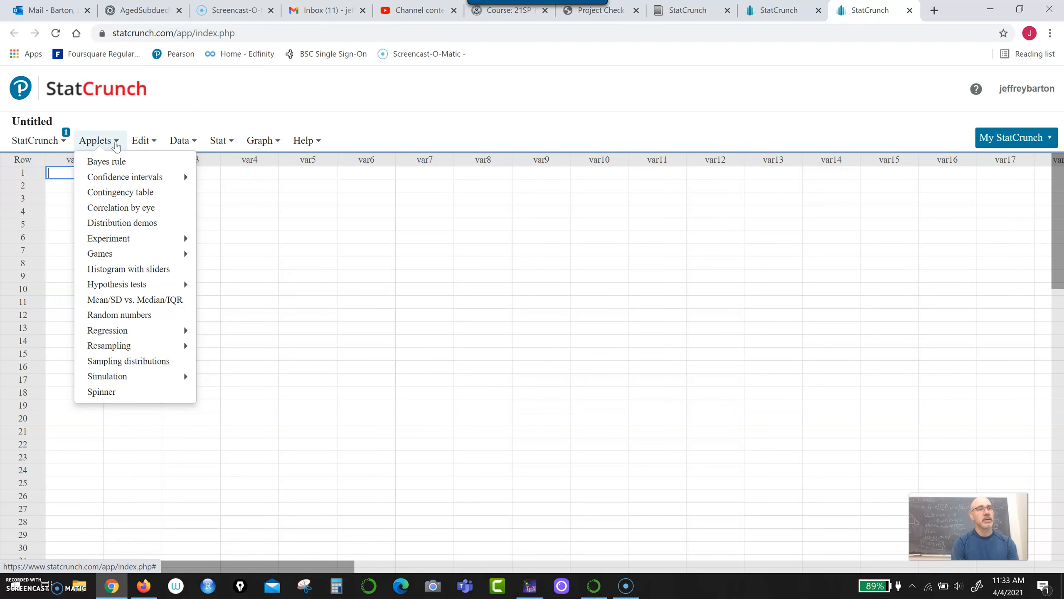
{"action": "left_click", "coordinate": [119, 176]}
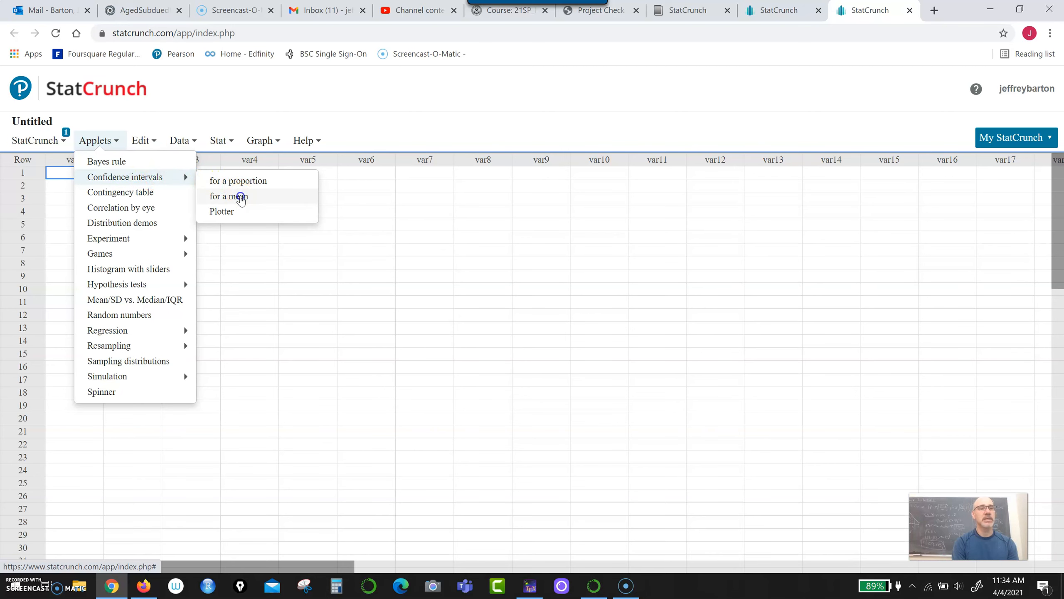
{"action": "left_click", "coordinate": [241, 198]}
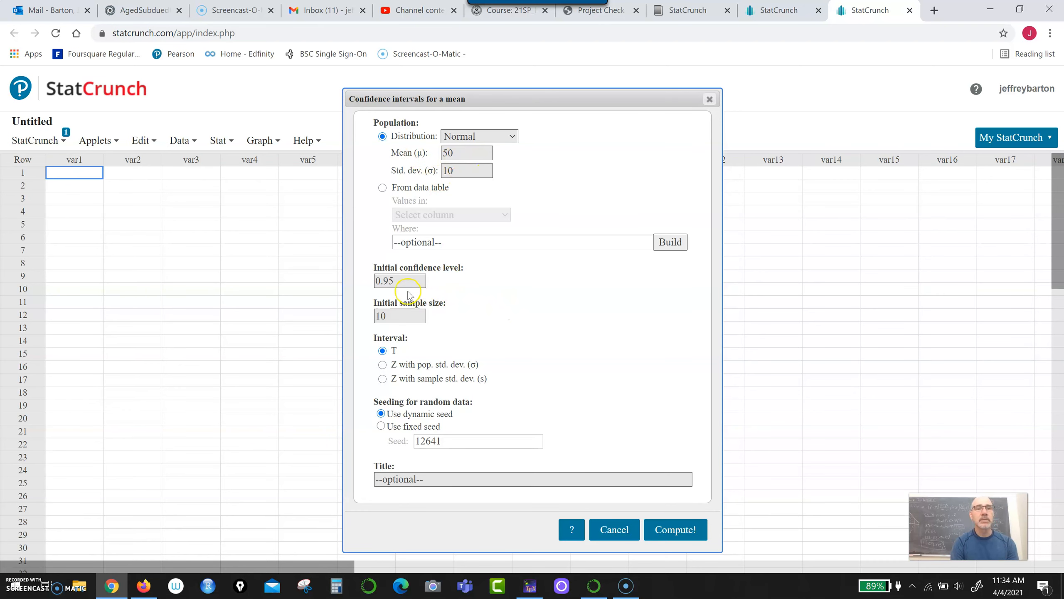
{"action": "left_click", "coordinate": [382, 365]}
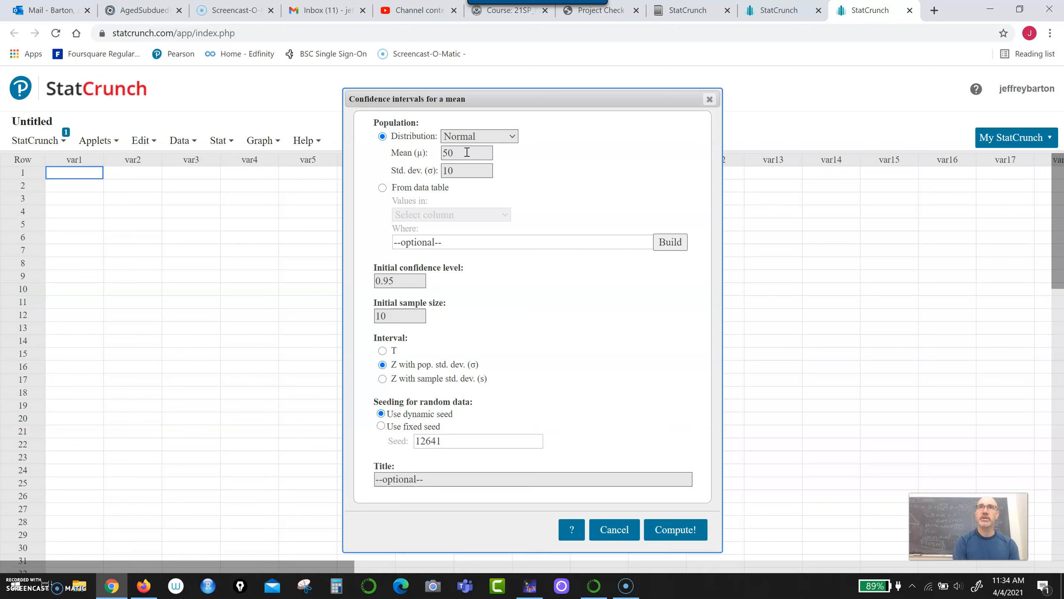
{"action": "left_click", "coordinate": [466, 154]}
{"action": "left_click", "coordinate": [551, 161]}
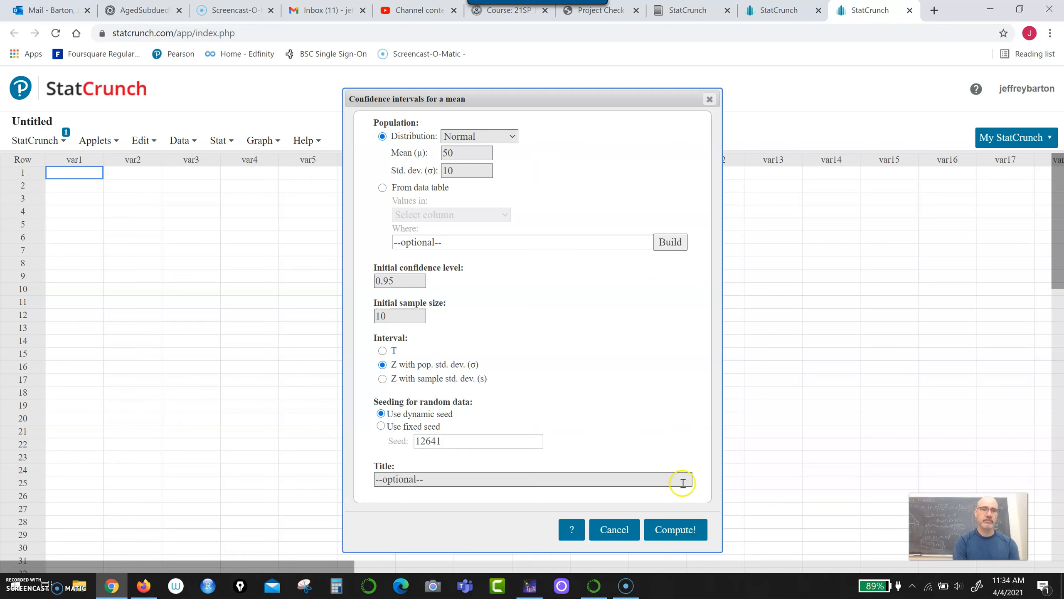
{"action": "left_click", "coordinate": [675, 530]}
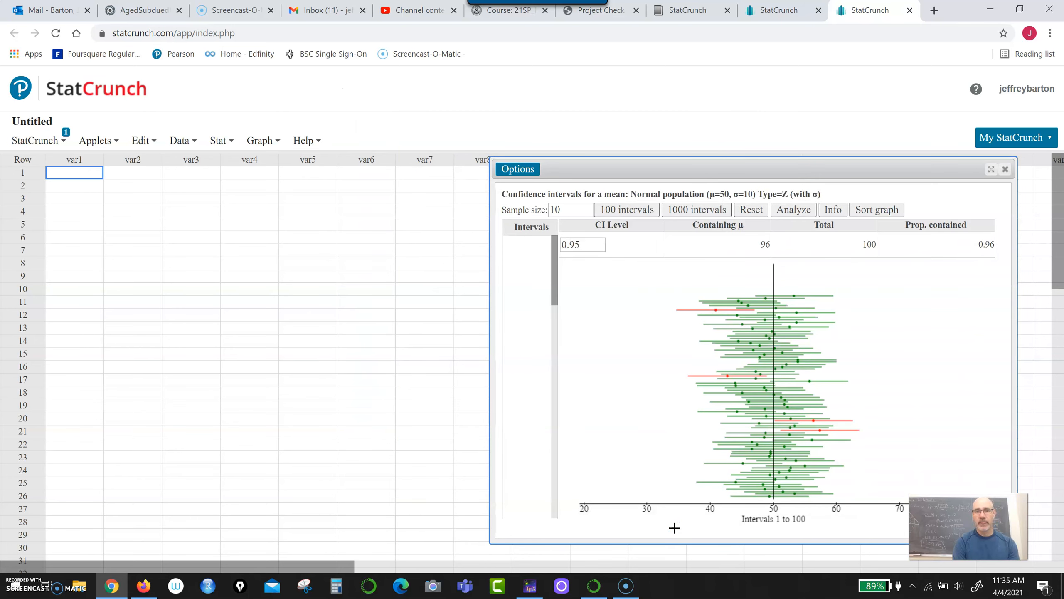
Step: Examine the simulated intervals' means and limits, comparing the red intervals that miss the population mean with a green one
{"action": "left_click", "coordinate": [929, 417]}
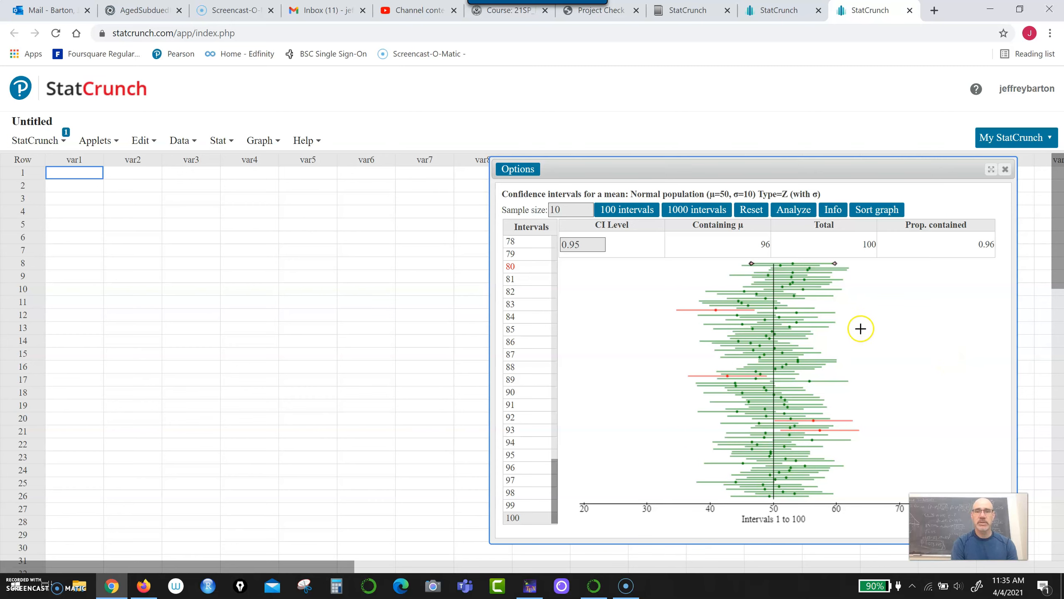
{"action": "mouse_move", "coordinate": [677, 309]}
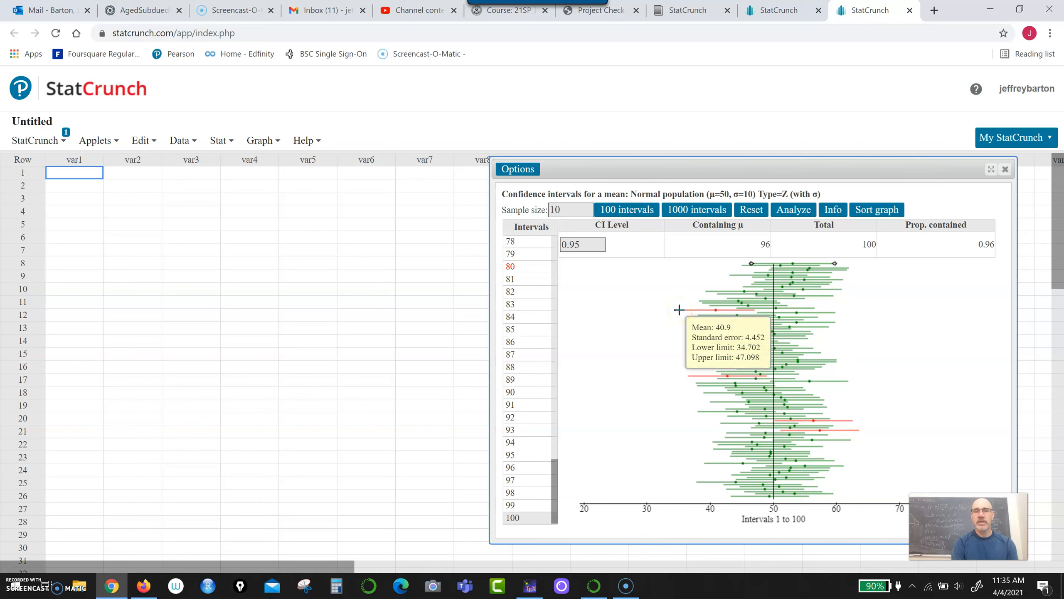
{"action": "mouse_move", "coordinate": [689, 374]}
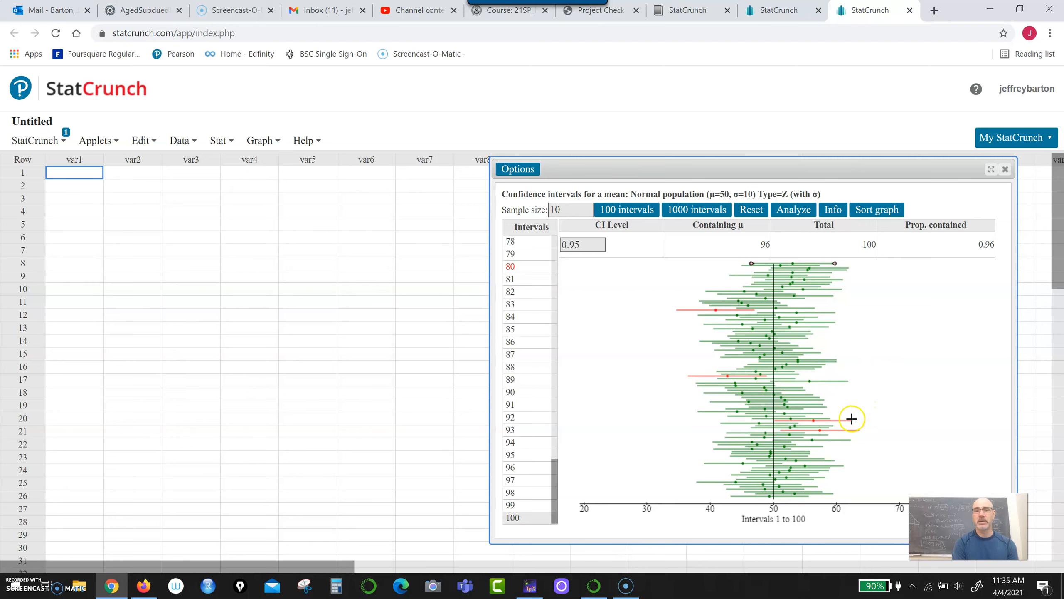
{"action": "mouse_move", "coordinate": [848, 421]}
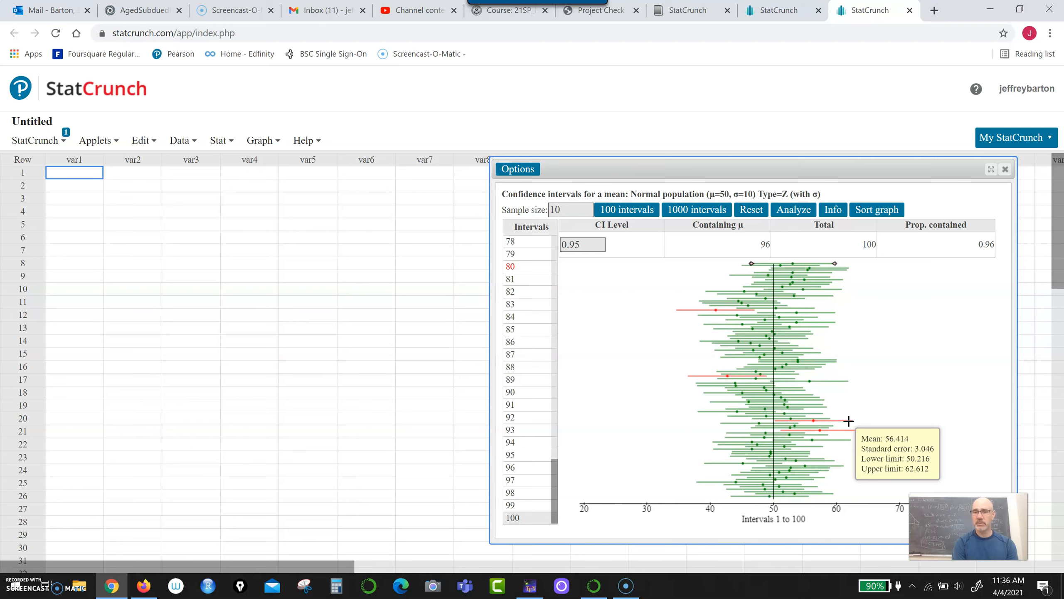
{"action": "left_click", "coordinate": [852, 430]}
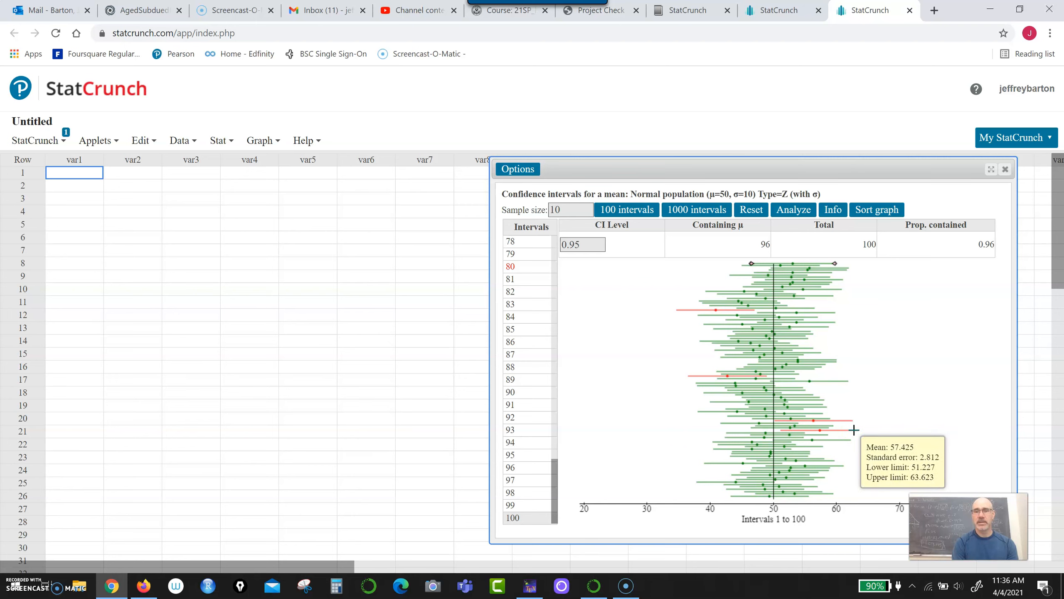
{"action": "left_click", "coordinate": [903, 375]}
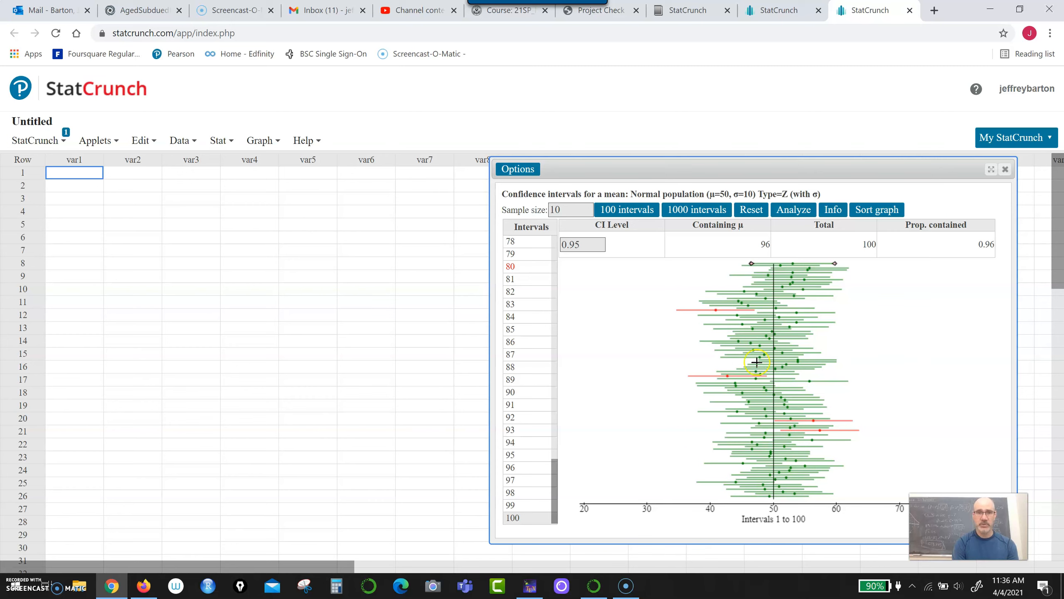
{"action": "left_click", "coordinate": [621, 329]}
{"action": "left_click", "coordinate": [631, 302]}
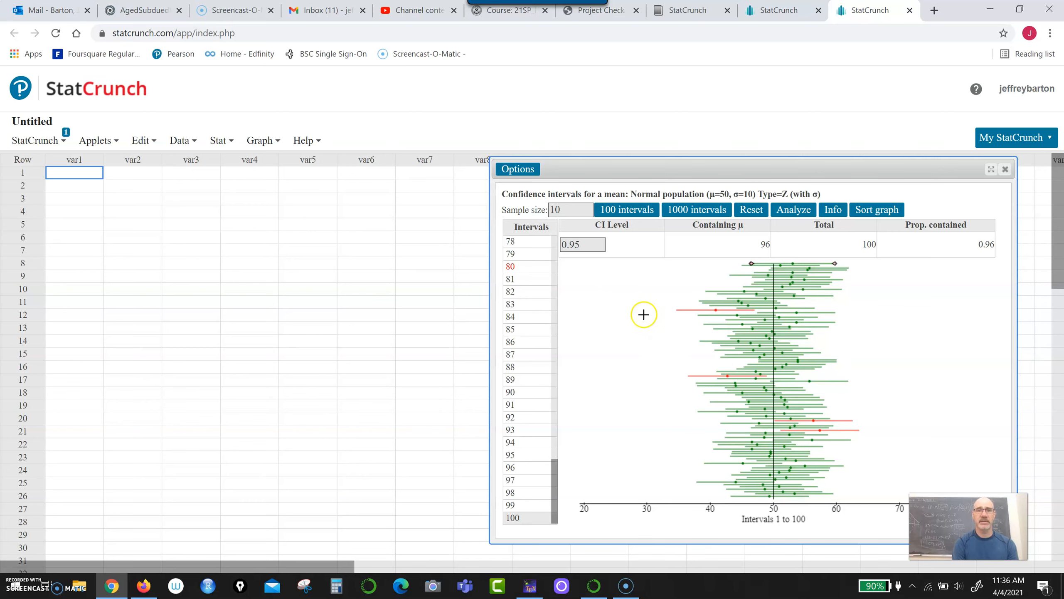
{"action": "mouse_move", "coordinate": [755, 295]}
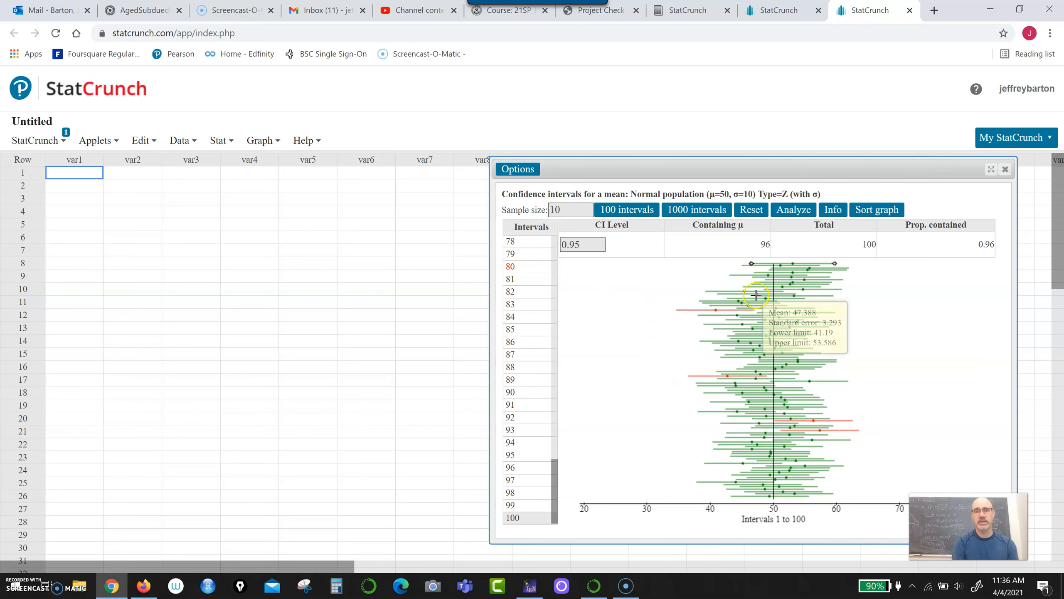
Step: Refresh the confidence interval simulation to draw a new set of samples and look over the red intervals
{"action": "left_click", "coordinate": [522, 172]}
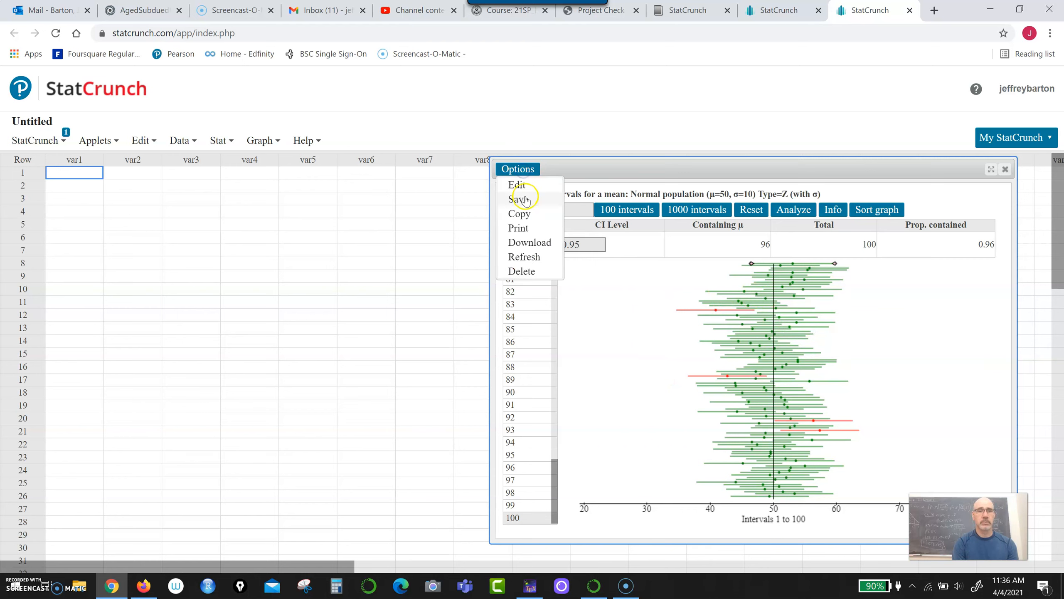
{"action": "left_click", "coordinate": [531, 255]}
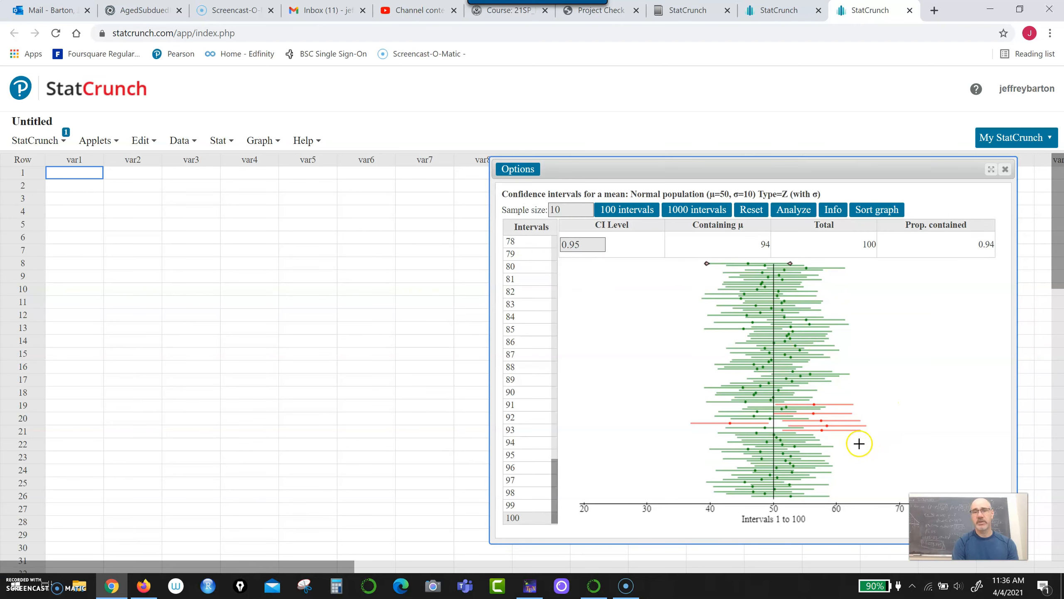
{"action": "left_click", "coordinate": [853, 430]}
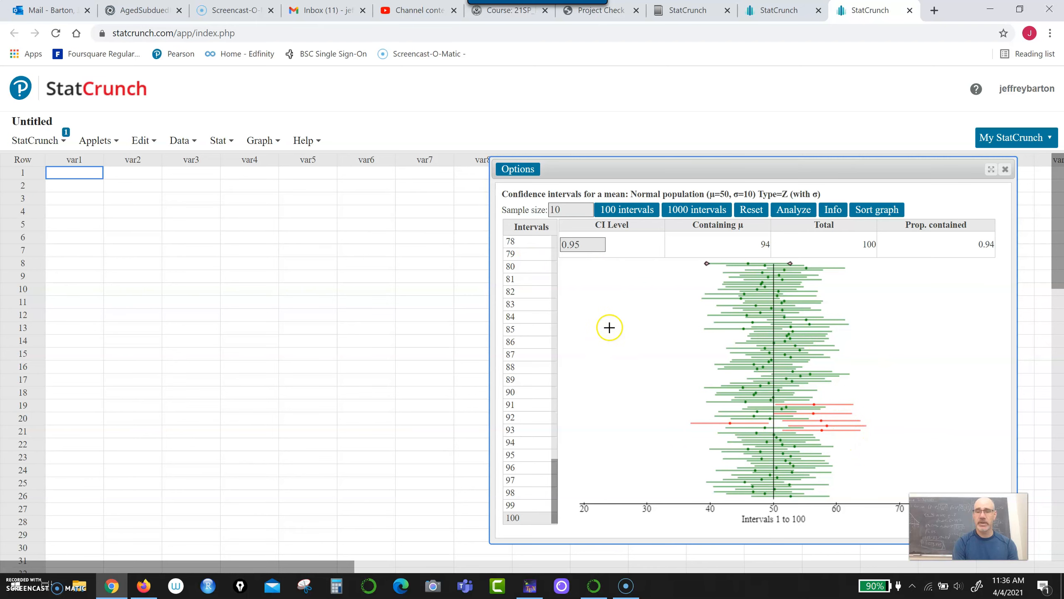
{"action": "left_click", "coordinate": [649, 390]}
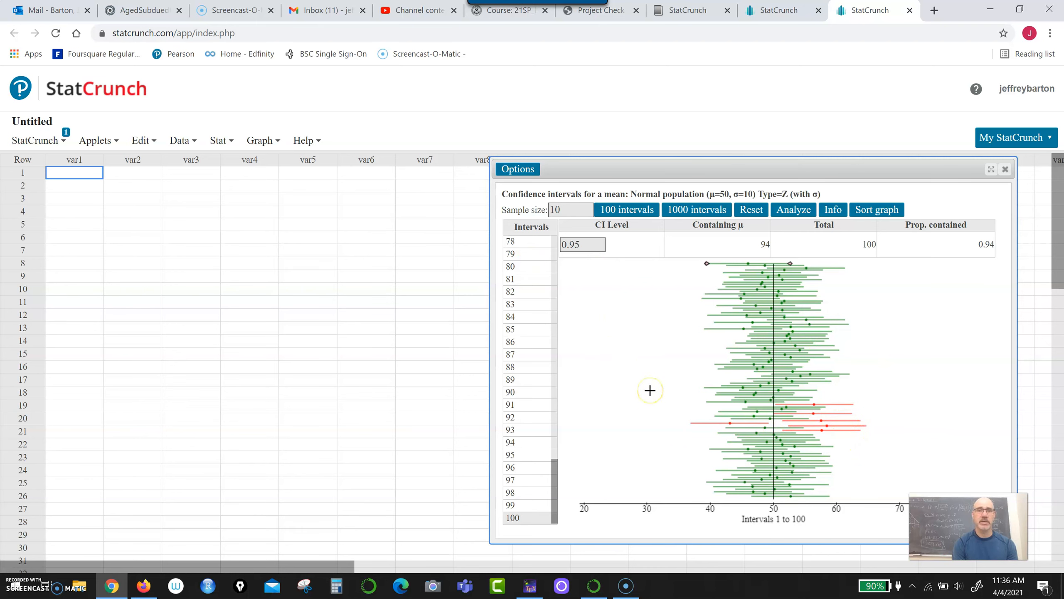